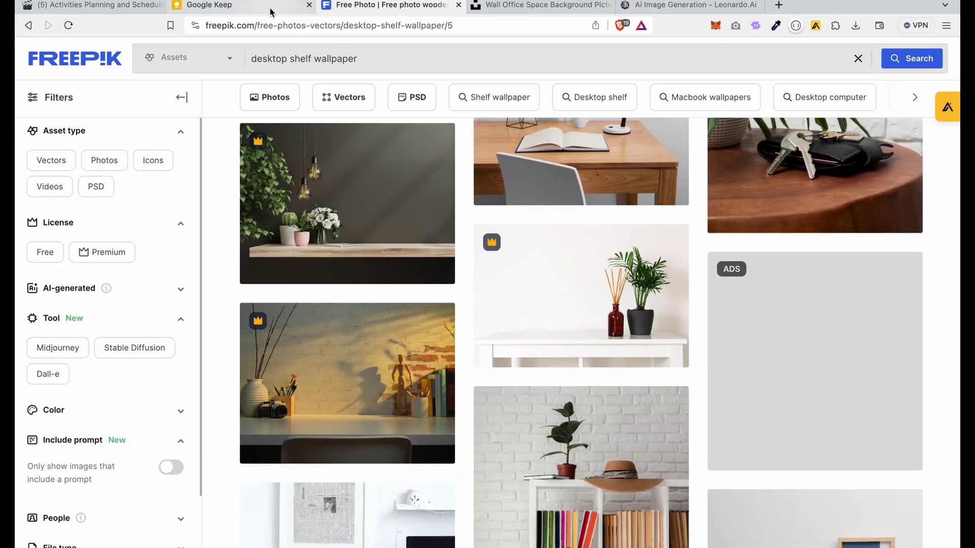
mouse_move(406, 280)
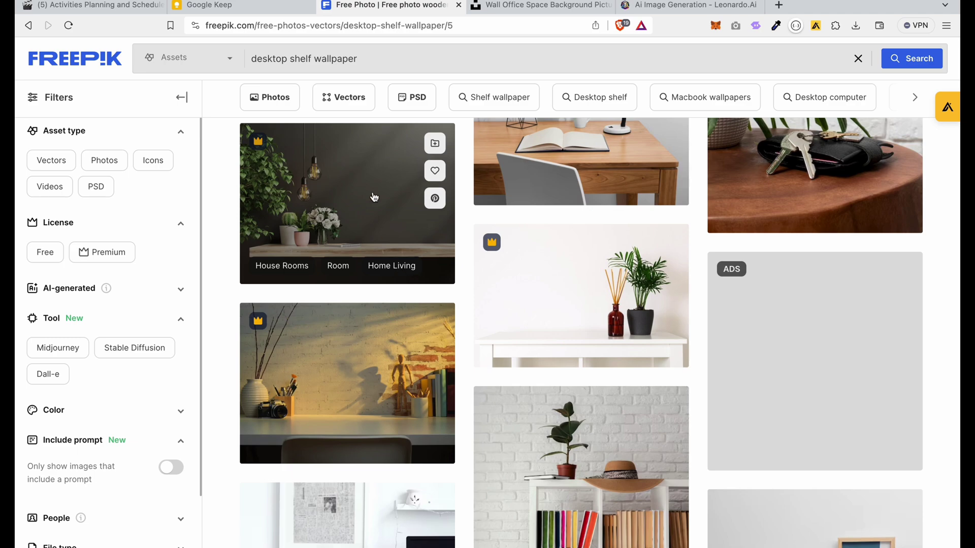
scroll(374, 198, down, 15)
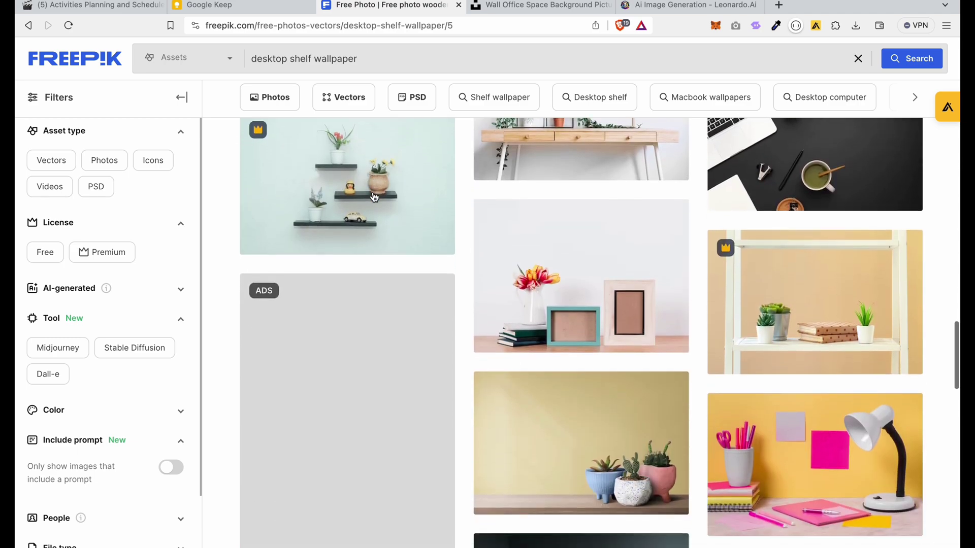
scroll(374, 197, down, 10)
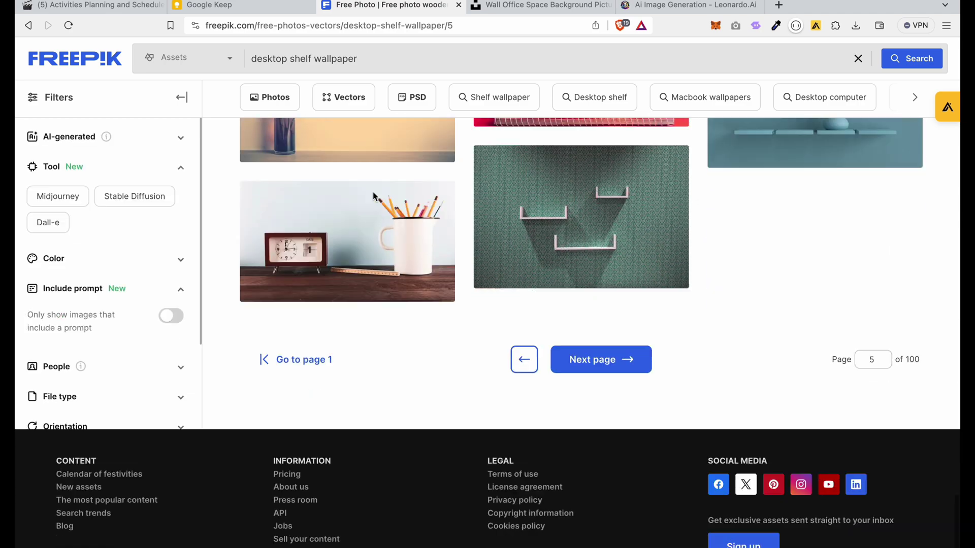
scroll(374, 197, up, 15)
scroll(374, 198, up, 10)
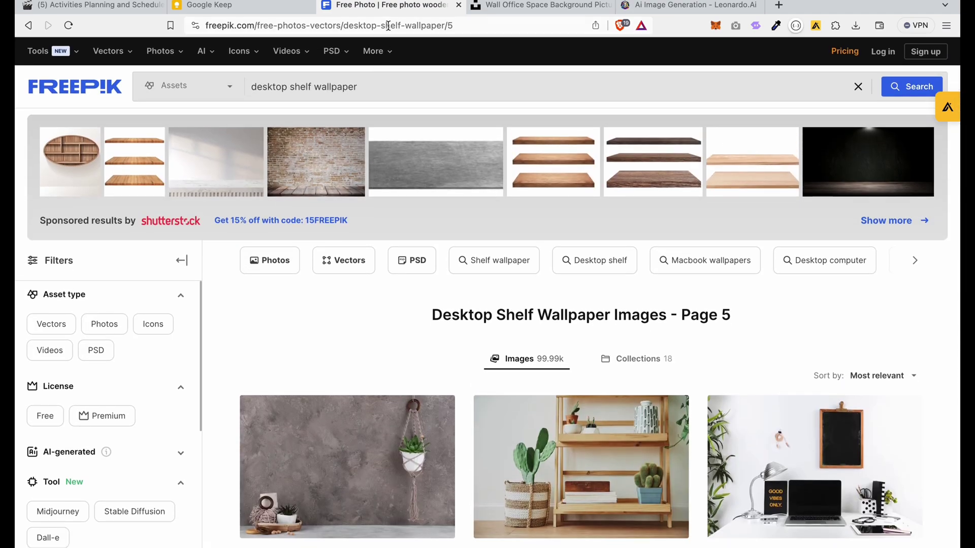
Browse the Unsplash 'wall office space background' photo results, then return to the top of the list.
click(509, 10)
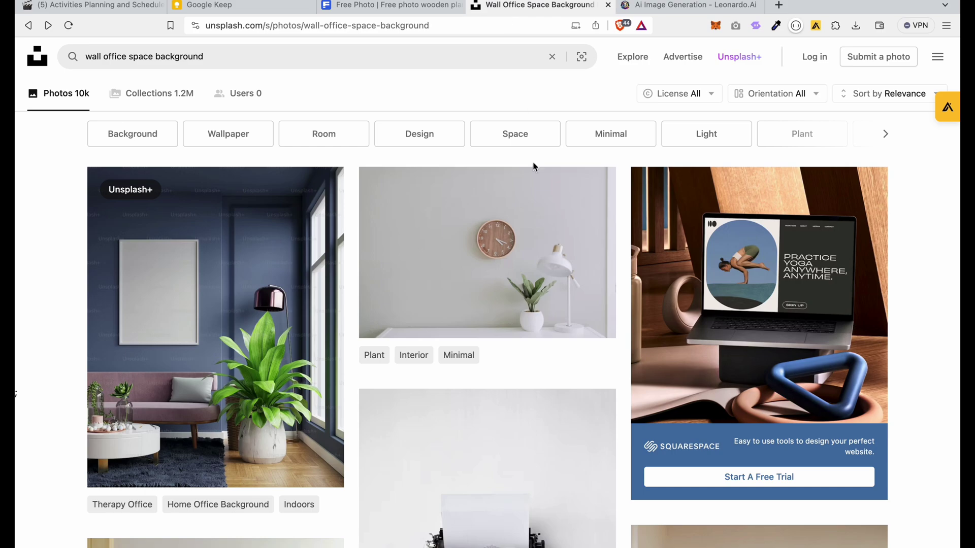
scroll(546, 358, down, 15)
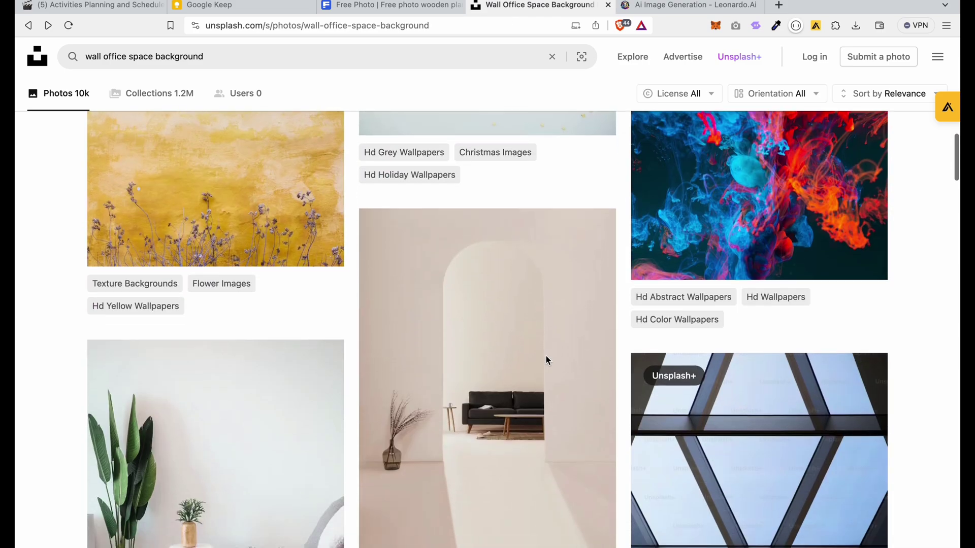
scroll(546, 359, down, 15)
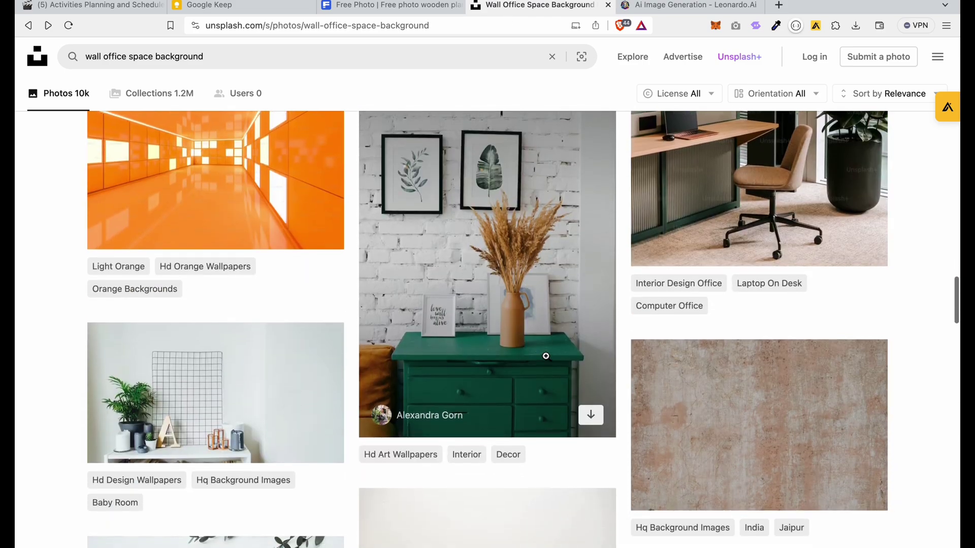
scroll(546, 356, down, 15)
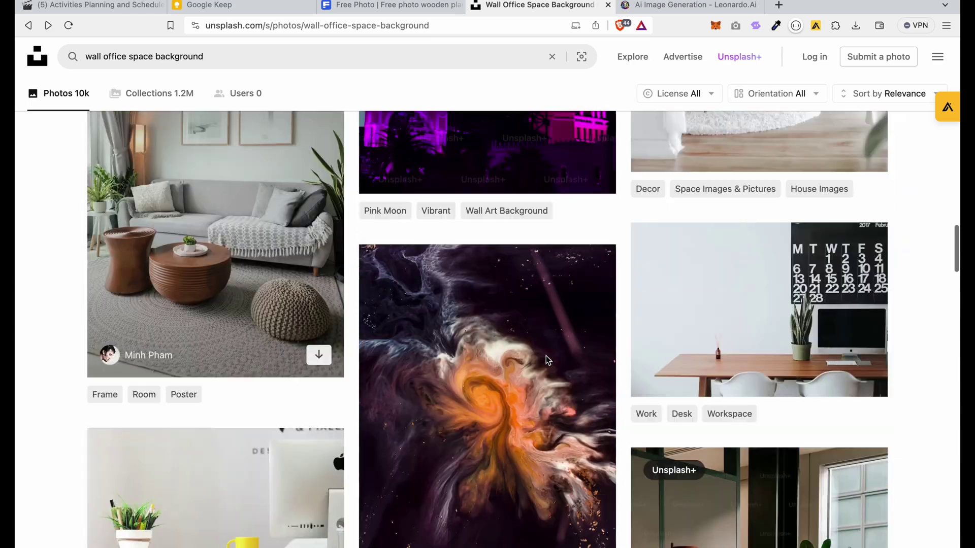
scroll(547, 358, up, 15)
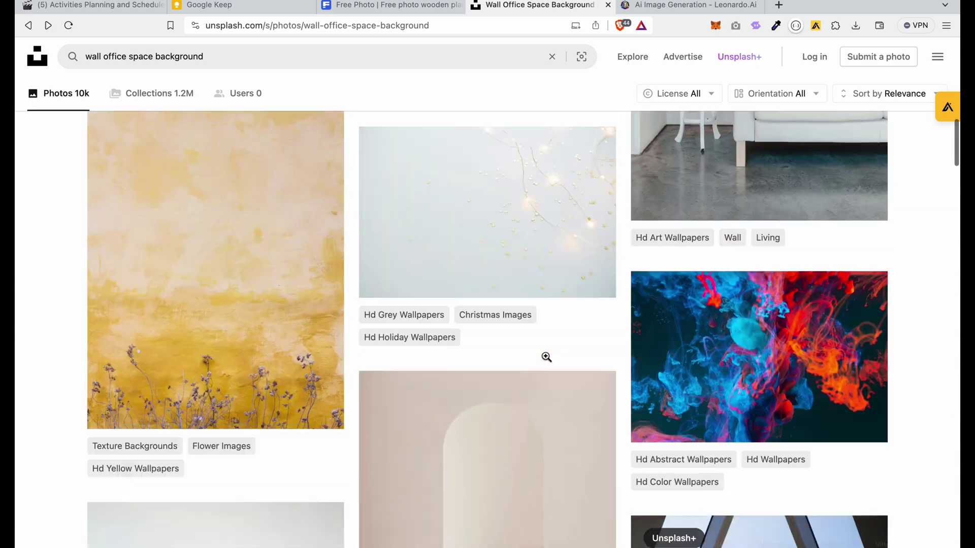
scroll(546, 357, up, 15)
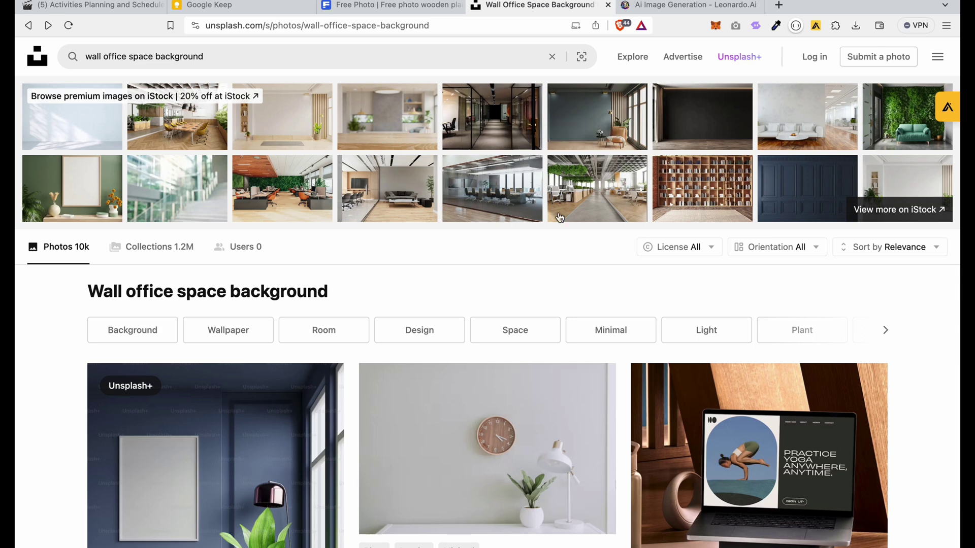
Review the earlier Leonardo.Ai bookshelf-wall generations and select the whole backdrop prompt.
mouse_move(696, 1)
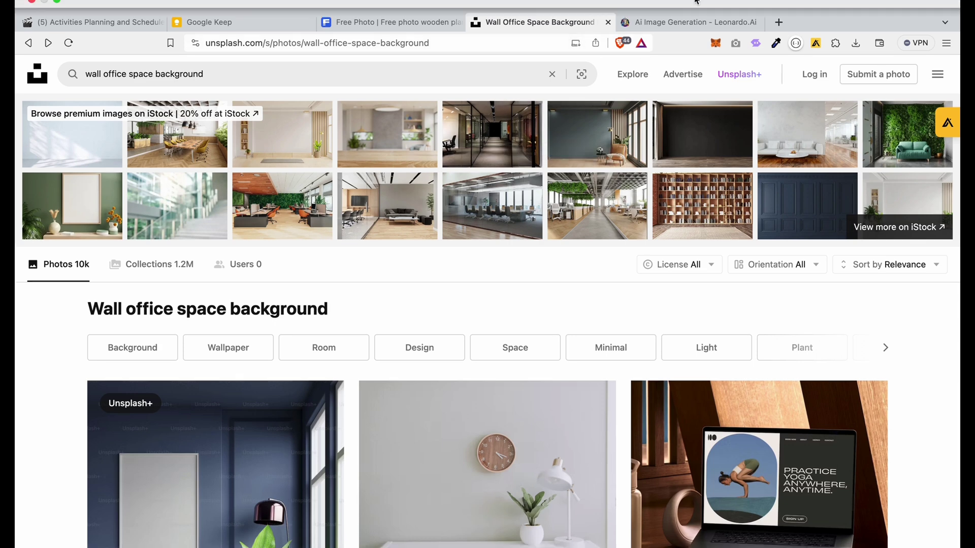
click(665, 21)
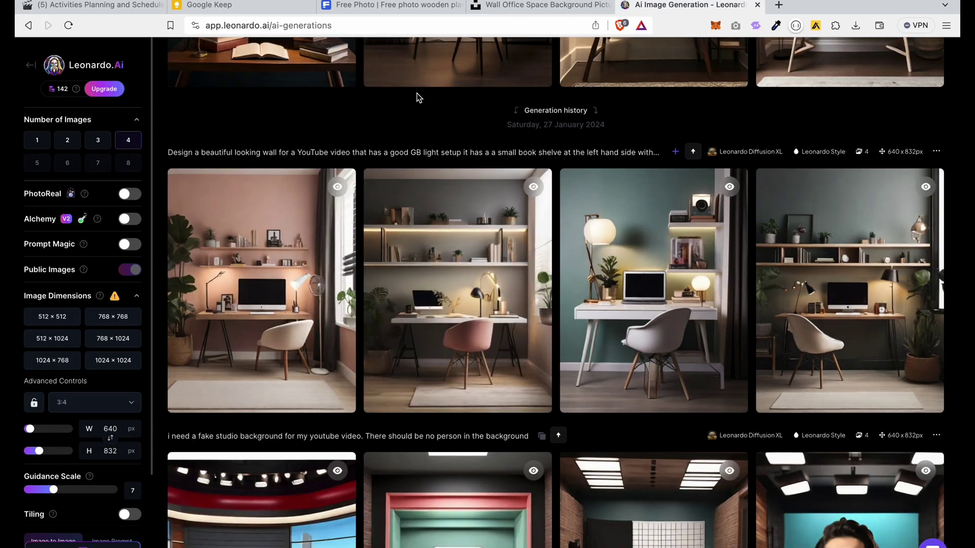
scroll(418, 98, up, 10)
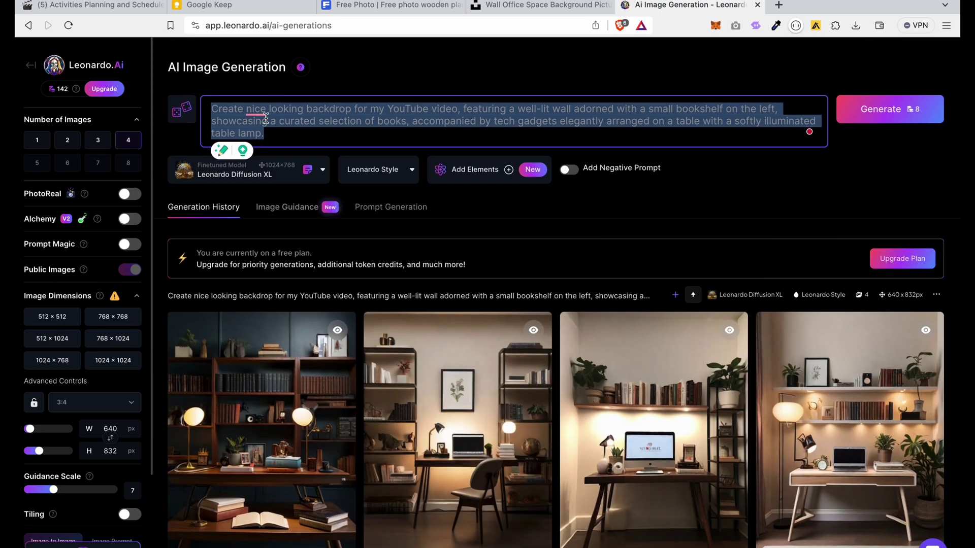
click(261, 121)
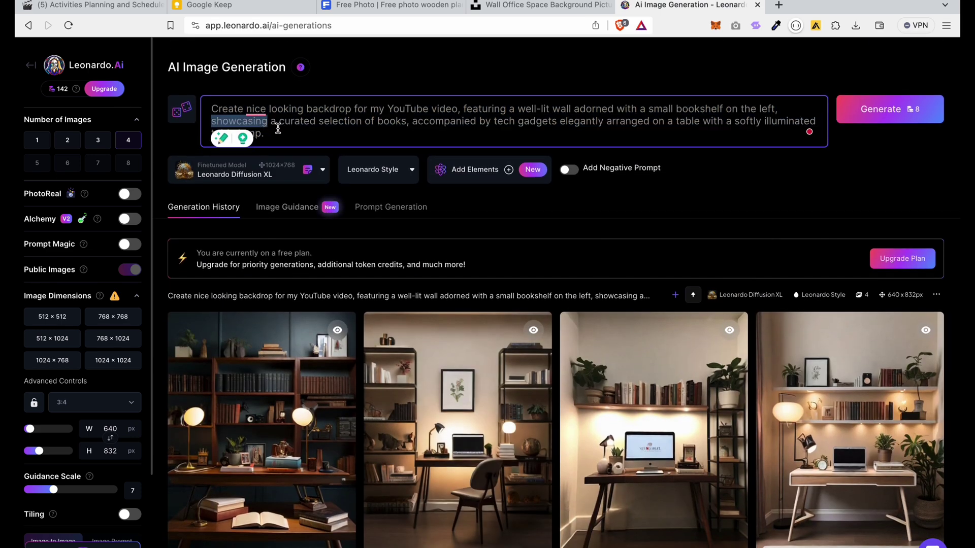
key(ctrl+a)
Scroll down the Leonardo.Ai generation history, then move from the full-screen browser to the macOS desktop.
scroll(700, 139, down, 8)
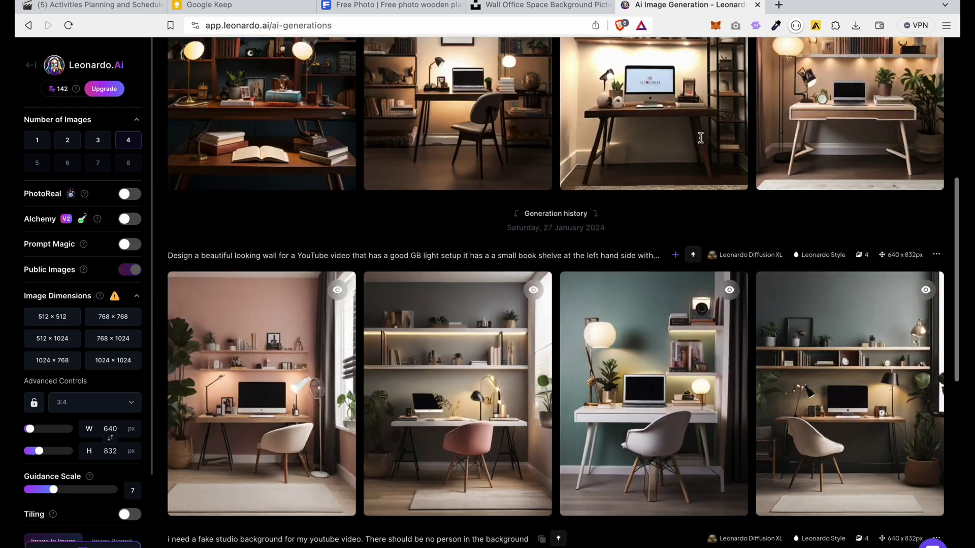
scroll(740, 304, down, 7)
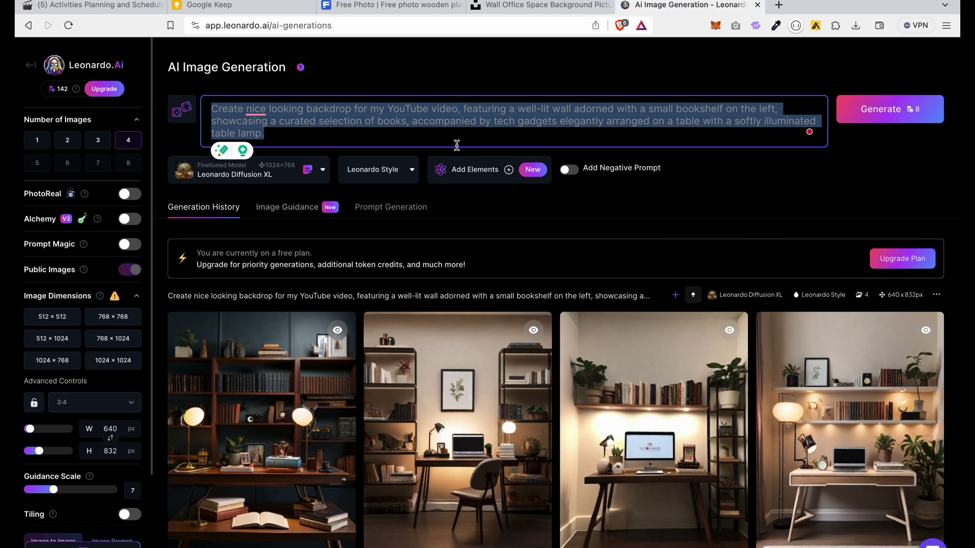
key(ctrl+Left)
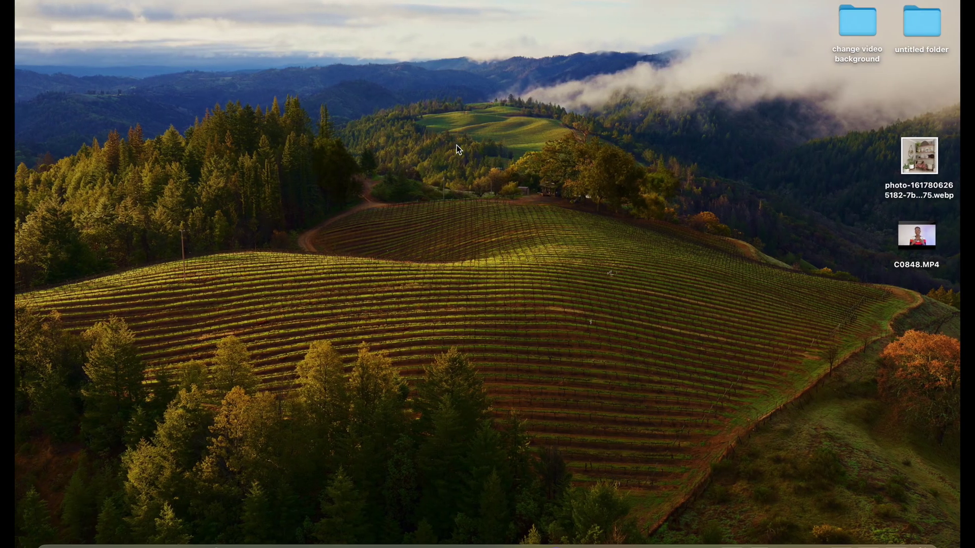
Bring up Launchpad's app grid and clear a mistaken 'x' from its search field.
key(F4)
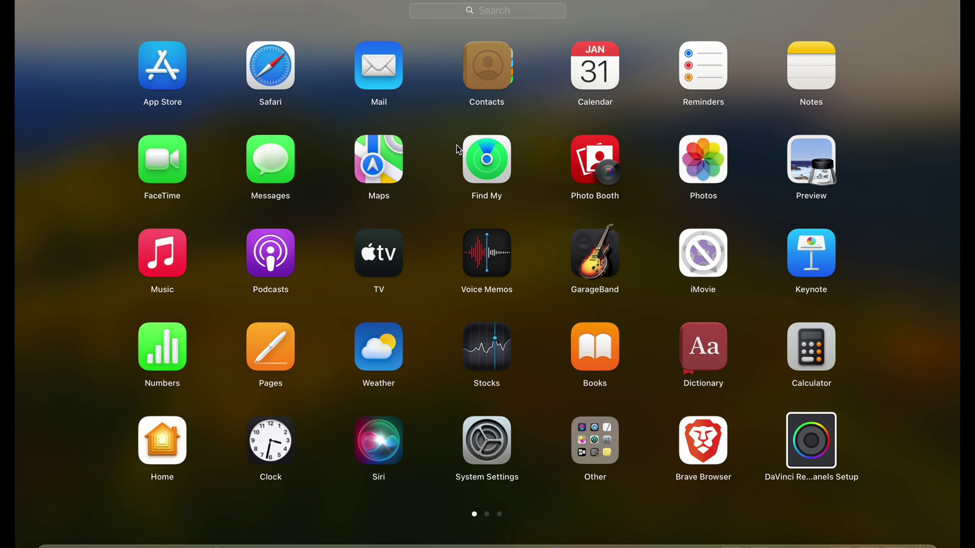
text(x)
key(BackSpace)
Launch CapCut via a 'cap' search and import the shelf-room .webp photo and C0848.MP4.
text(cap)
click(538, 66)
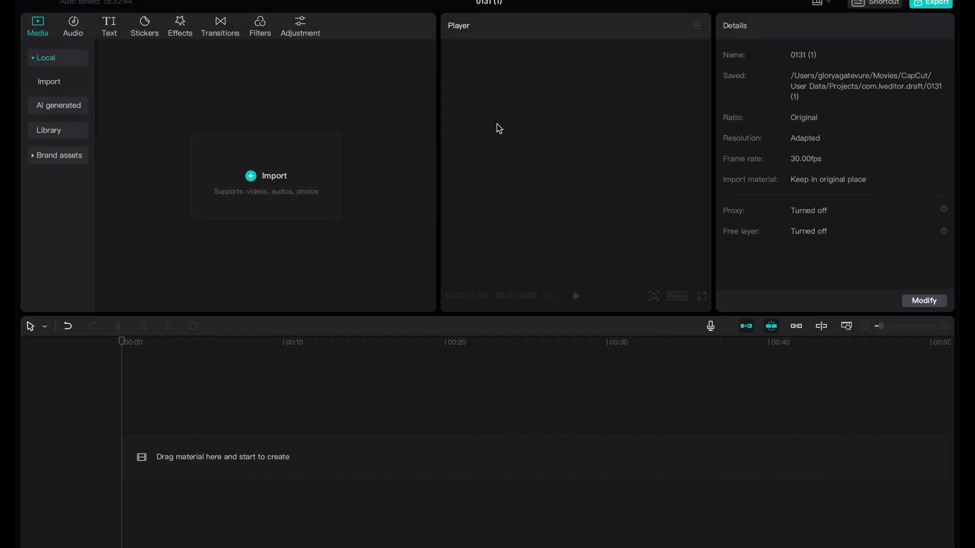
click(254, 183)
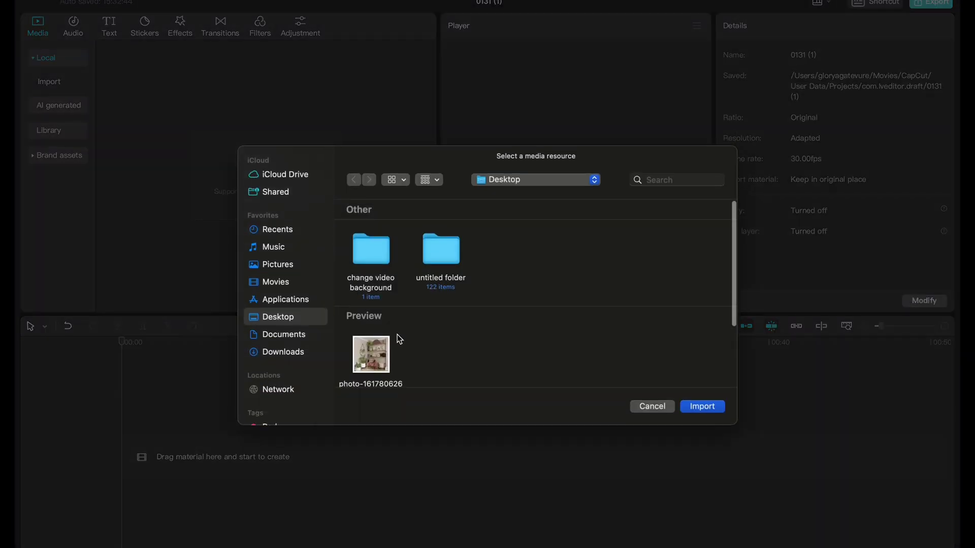
scroll(397, 334, down, 4)
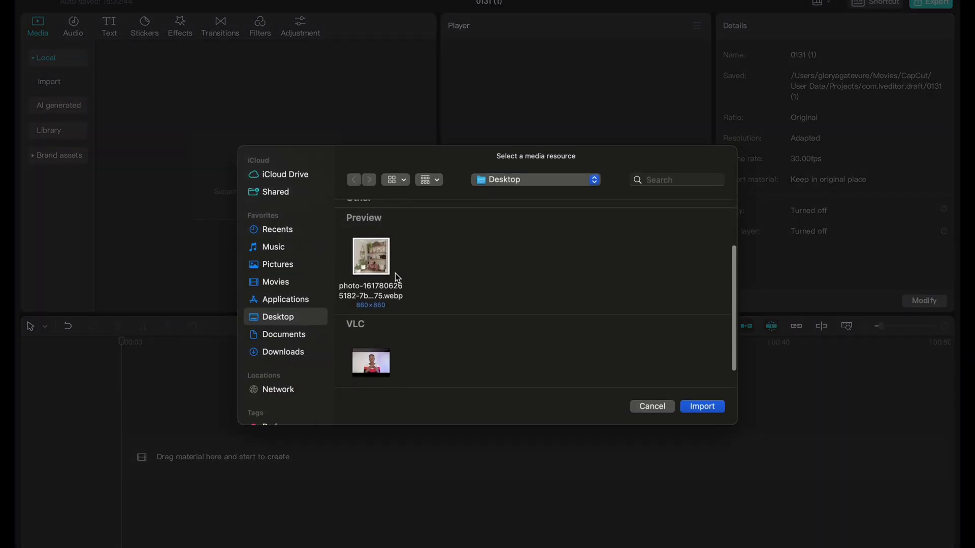
click(386, 258)
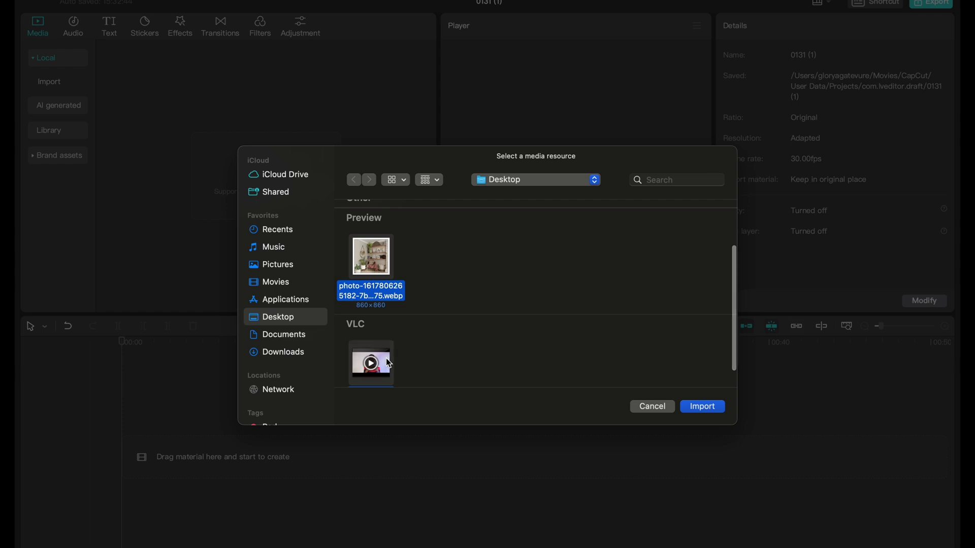
click(696, 412)
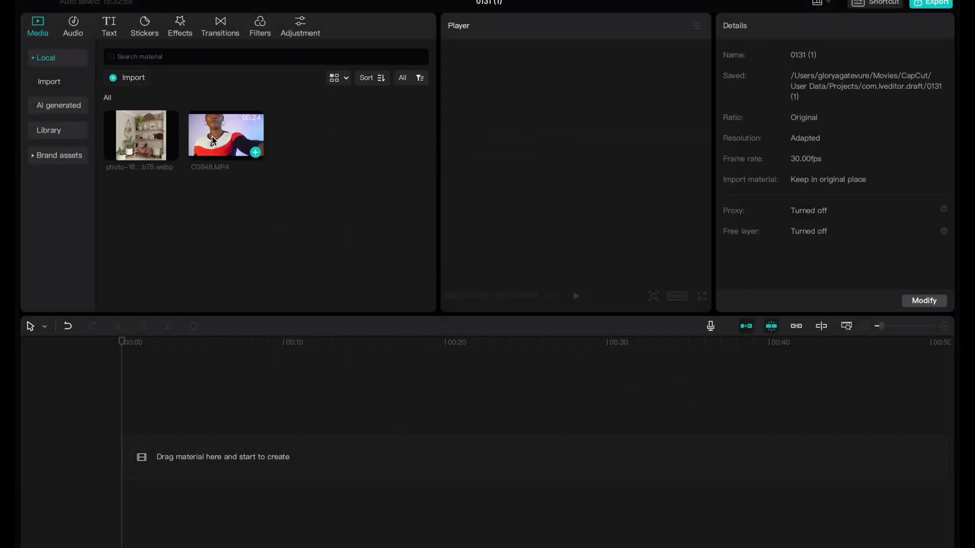
Place C0848.MP4 and the shelf photo on the timeline, with the video on the track above the photo.
drag(210, 138, 125, 449)
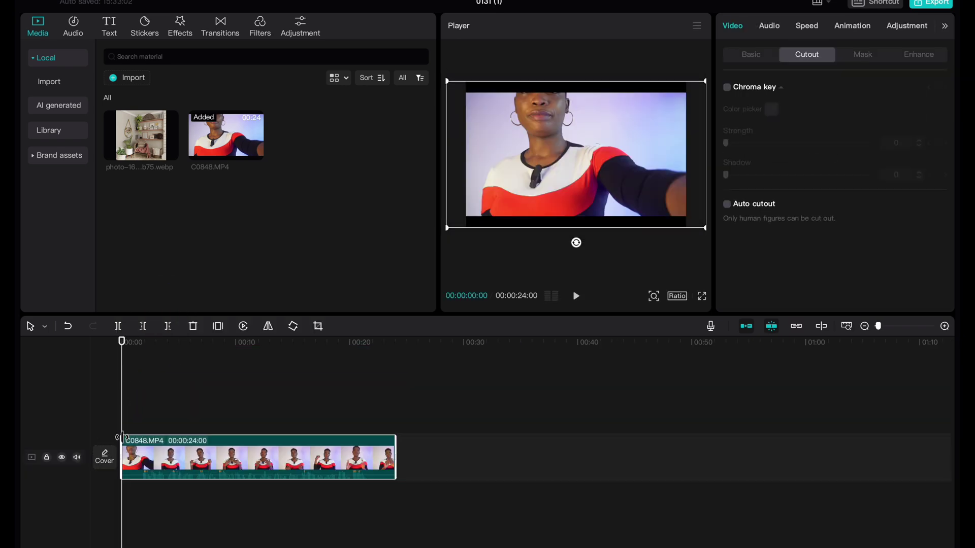
drag(145, 129, 123, 413)
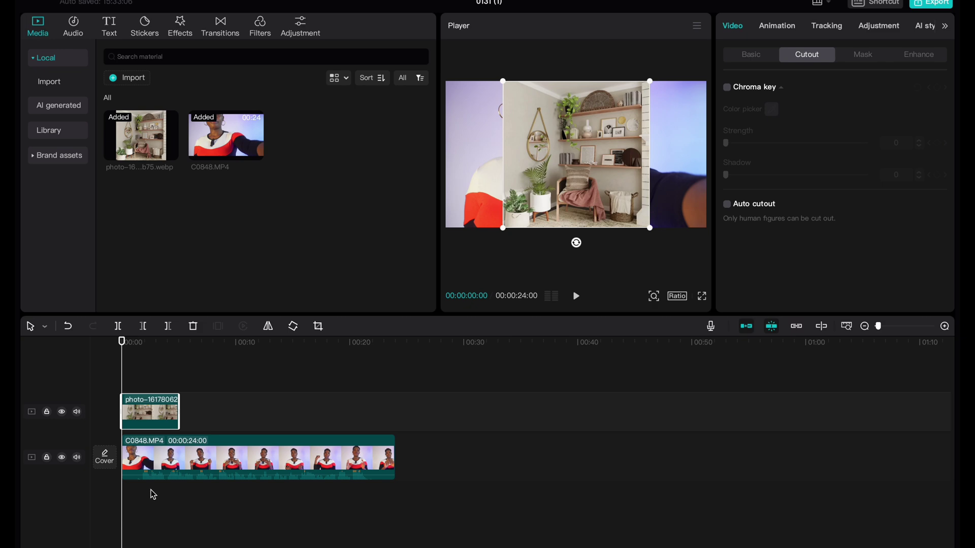
drag(173, 460, 170, 373)
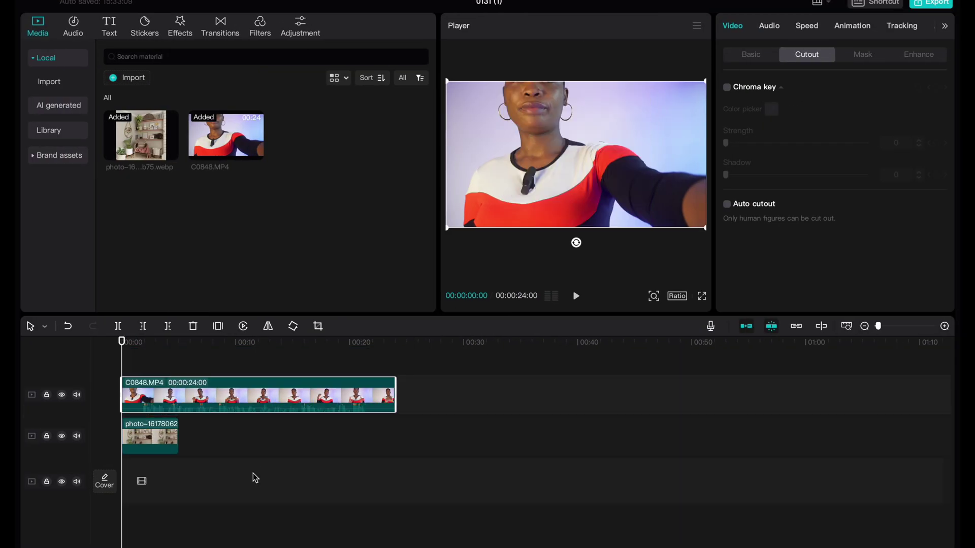
click(164, 441)
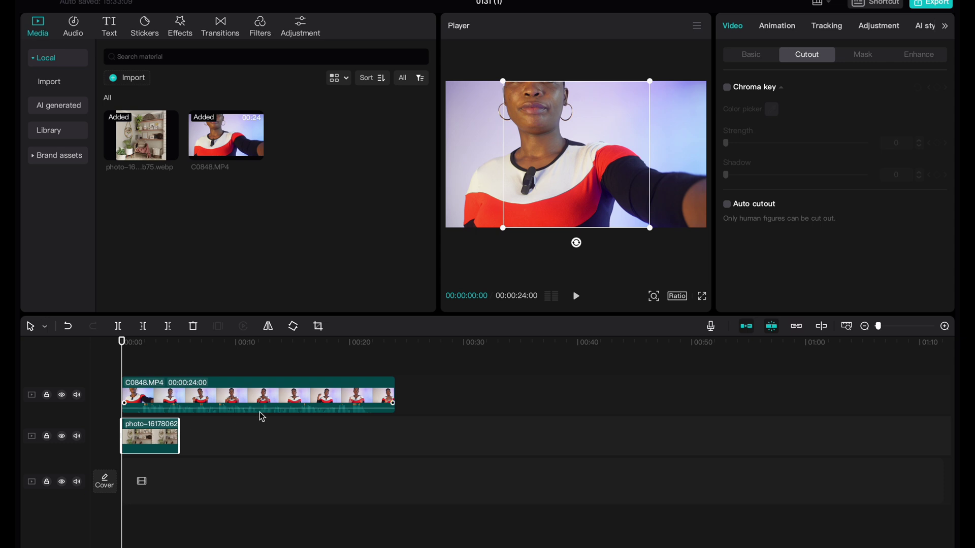
click(202, 400)
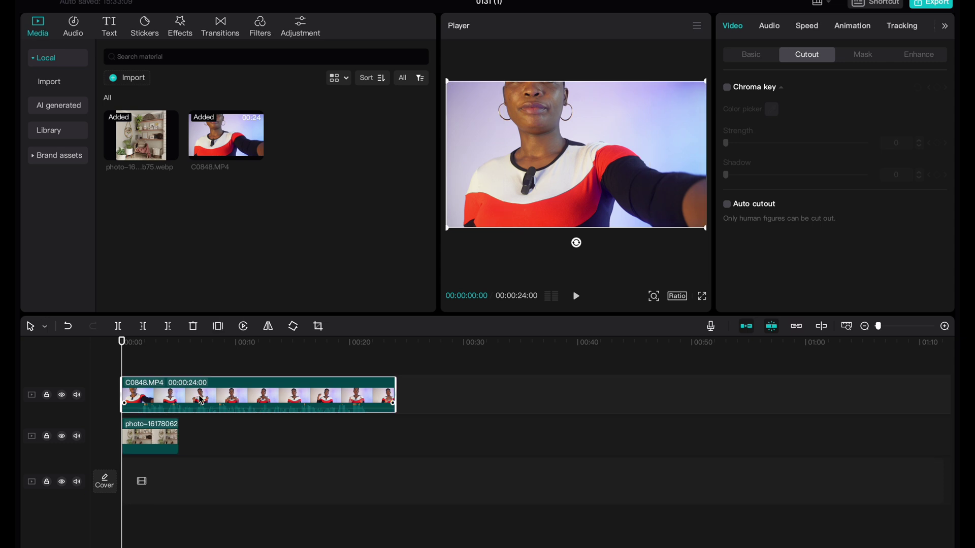
Extend the shelf photo clip to 00:23:19 so it nearly matches the 24-second video.
click(159, 432)
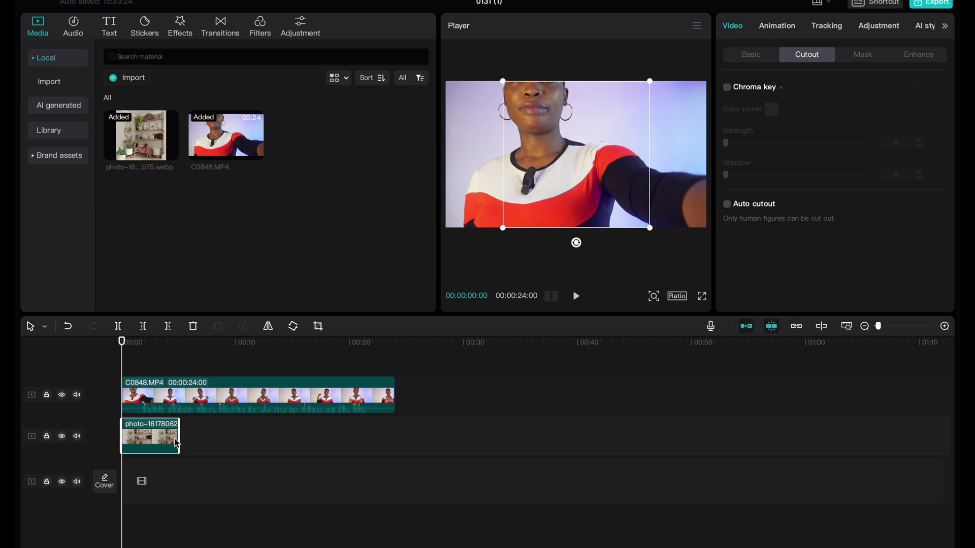
drag(178, 438, 392, 438)
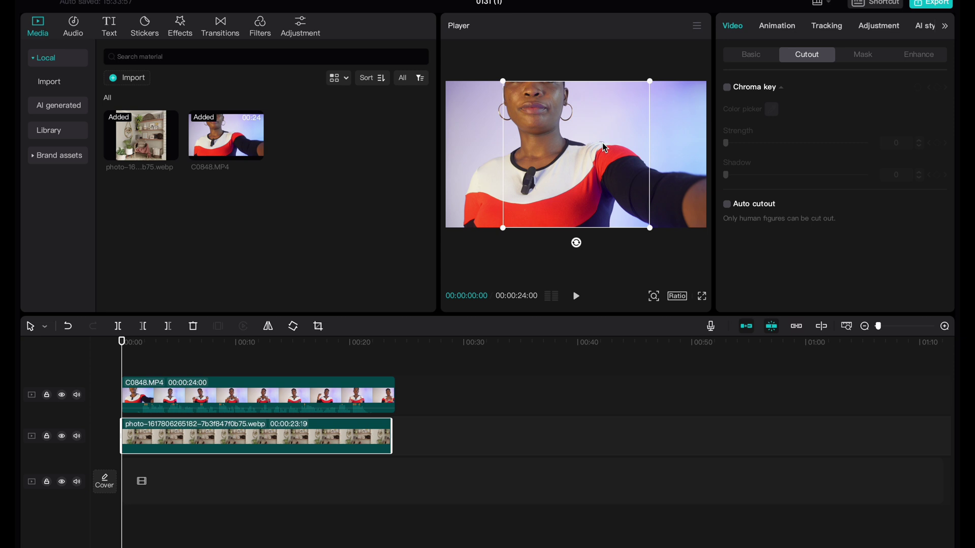
click(262, 401)
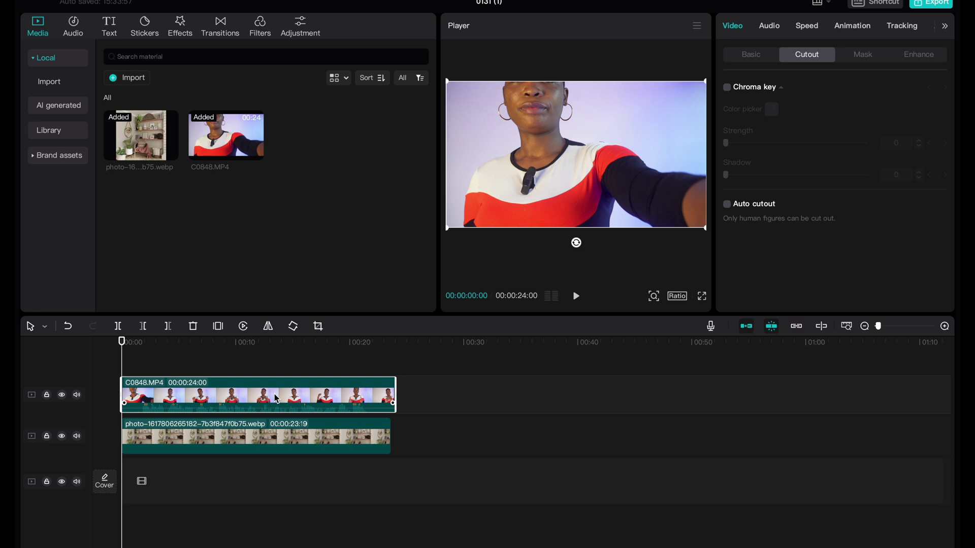
Play and pause the C0848.MP4 preview to check the presenter clip.
click(576, 297)
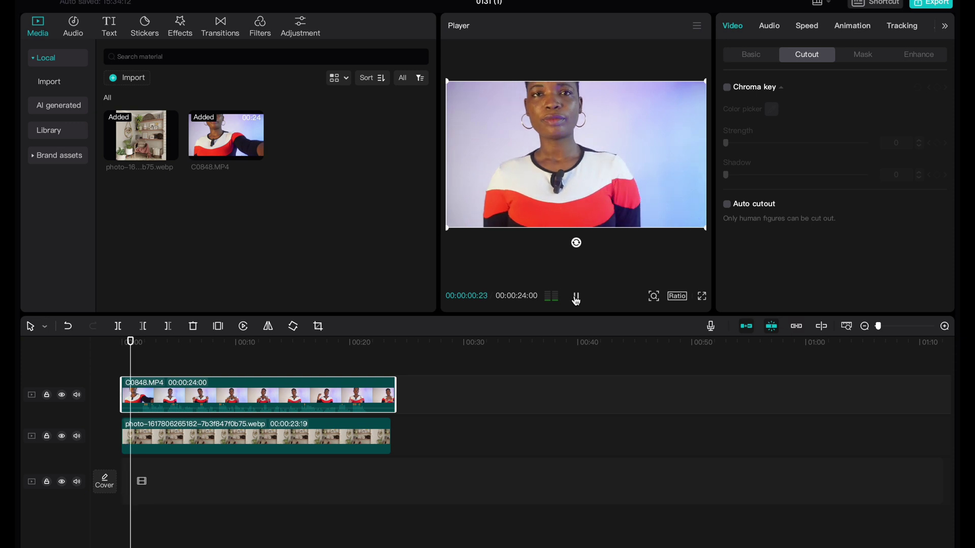
click(576, 296)
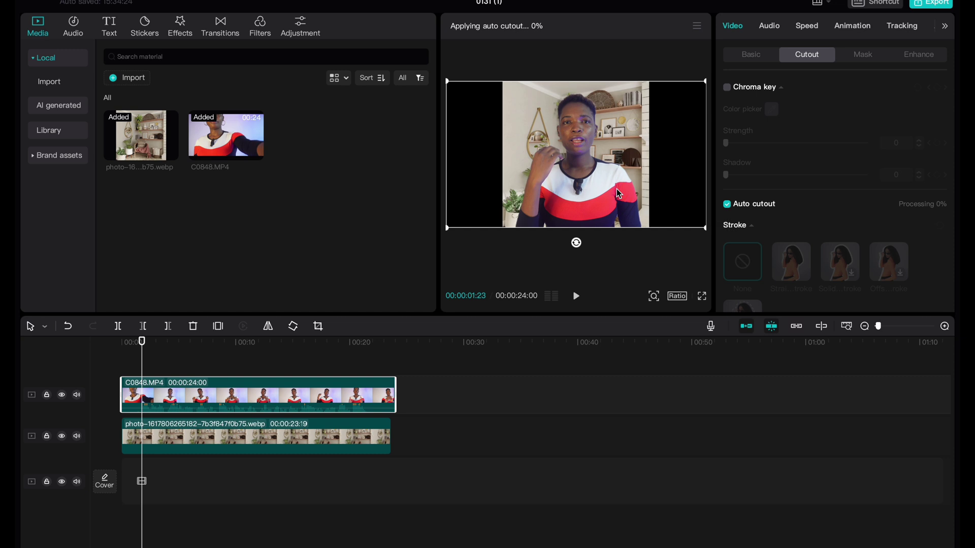
Scale the shelf photo up in the Player to fill the frame, then preview the composite.
mouse_move(567, 193)
mouse_down()
mouse_move(556, 185)
mouse_move(565, 199)
mouse_up()
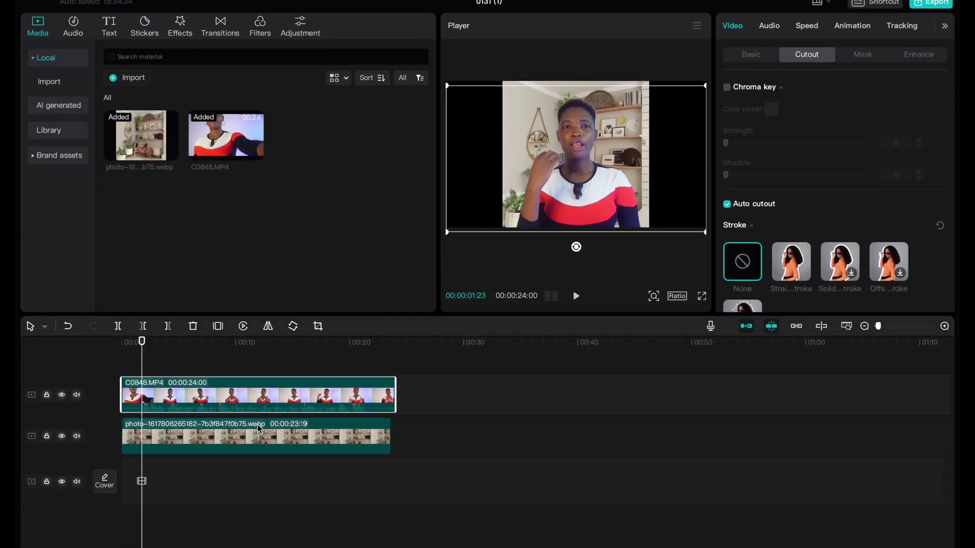
click(260, 427)
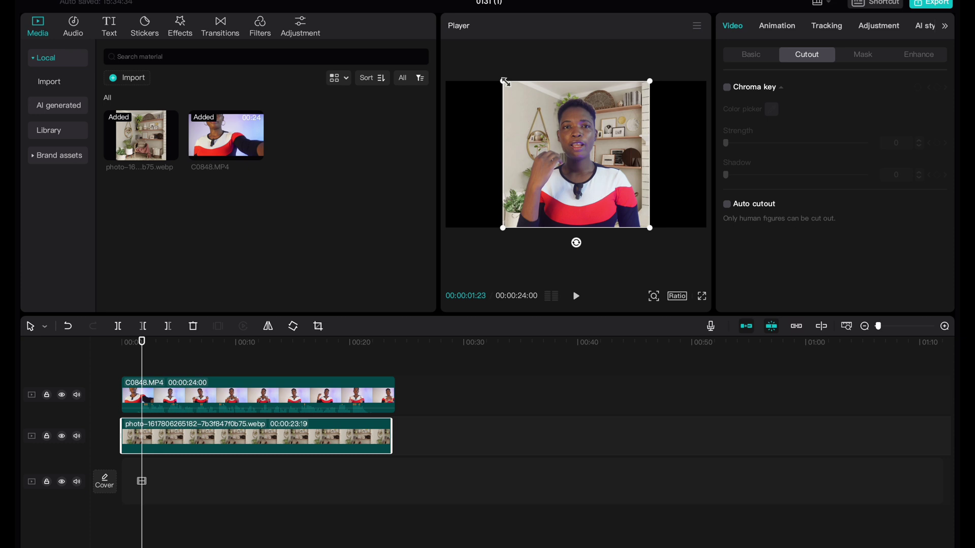
drag(504, 82, 347, 62)
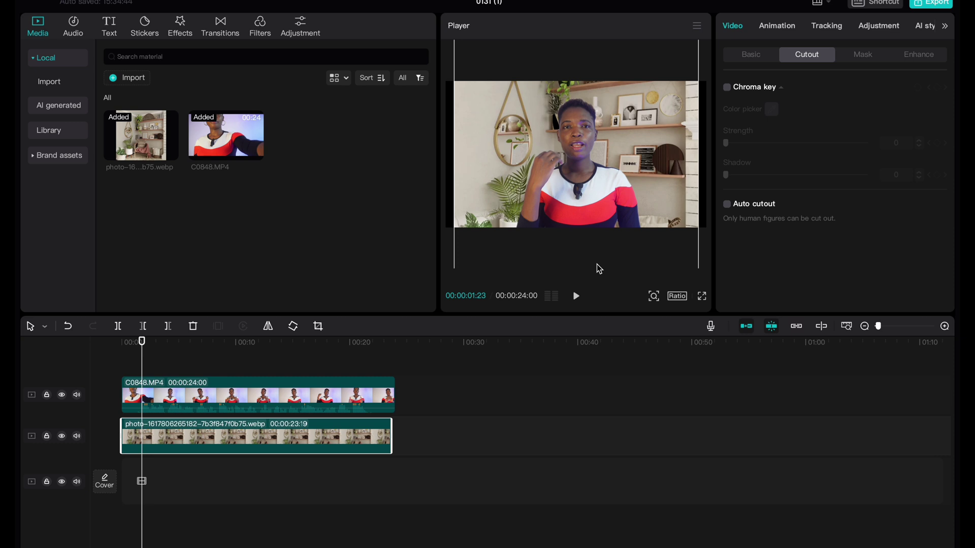
click(576, 296)
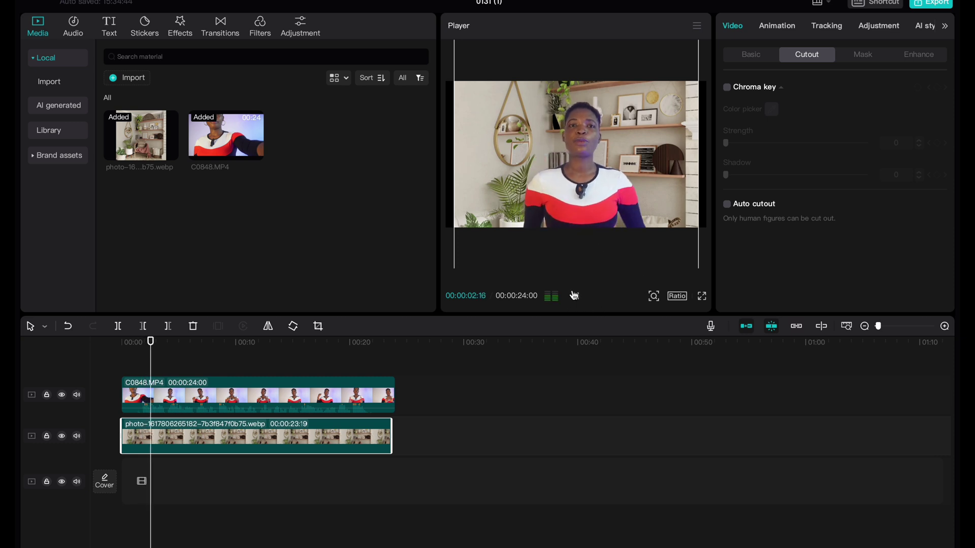
click(574, 296)
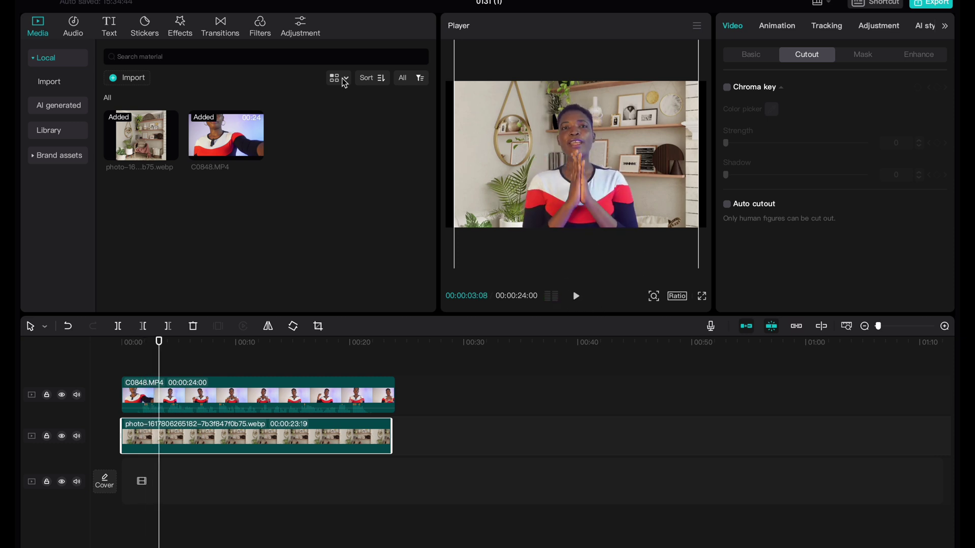
Scroll the Filters library and preview Matte Wheat, Dolce and Focus on the video.
click(262, 27)
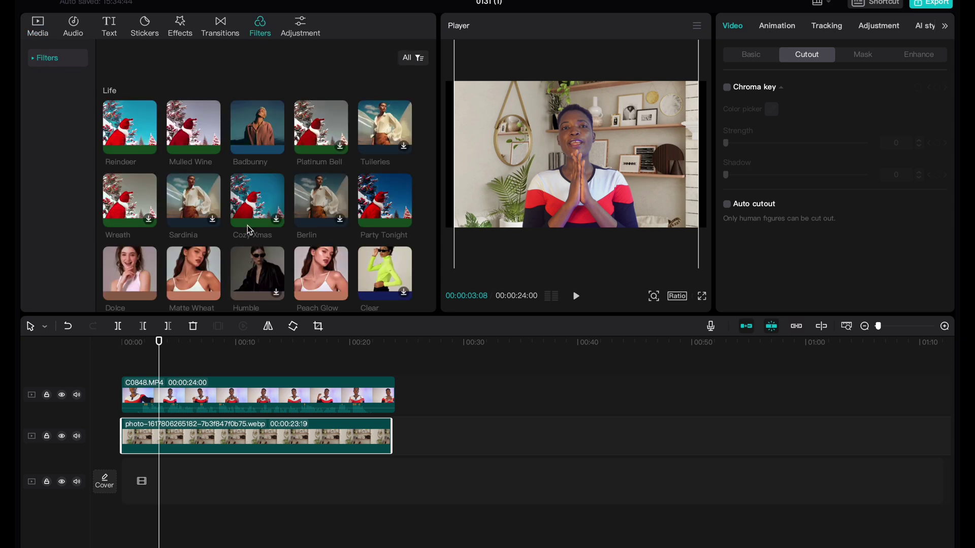
scroll(247, 230, down, 1)
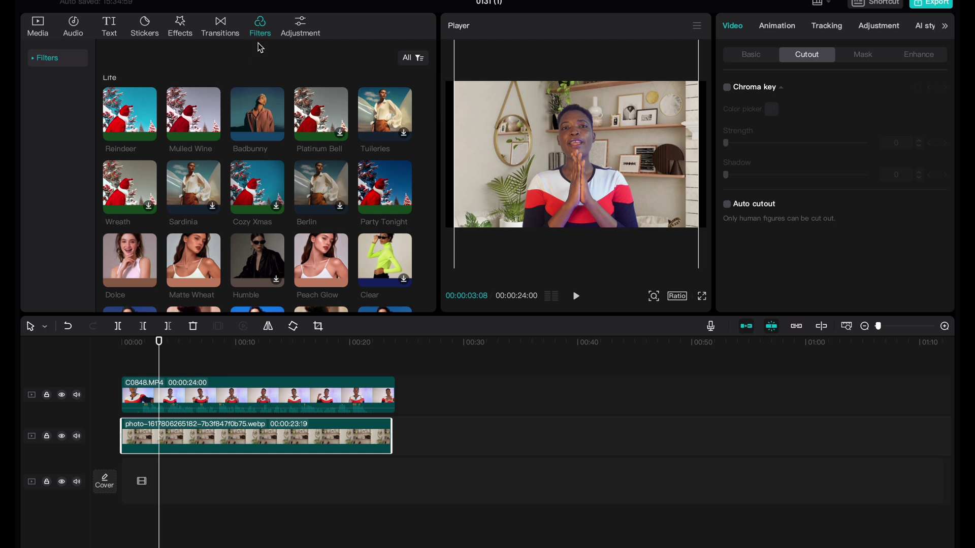
scroll(282, 214, down, 1)
scroll(254, 218, down, 3)
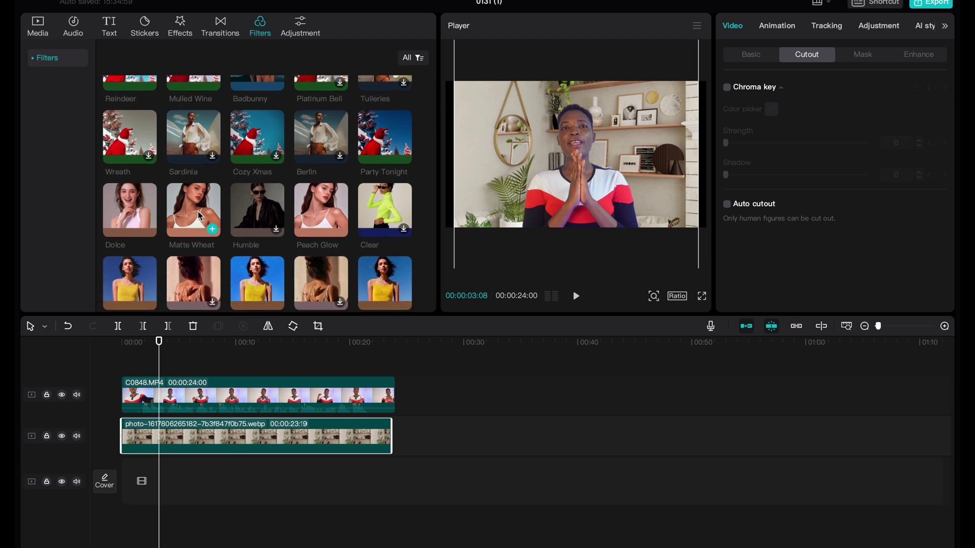
scroll(202, 214, down, 2)
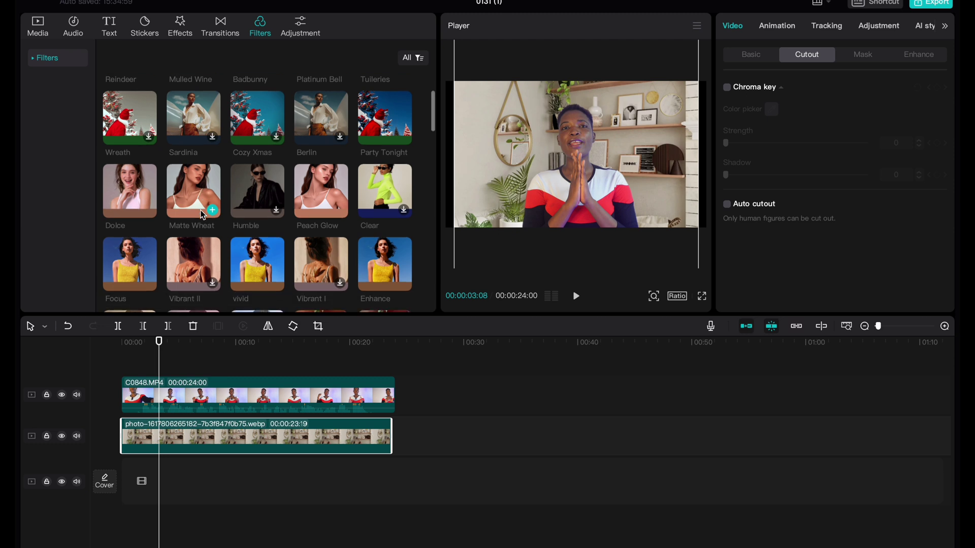
scroll(202, 214, down, 2)
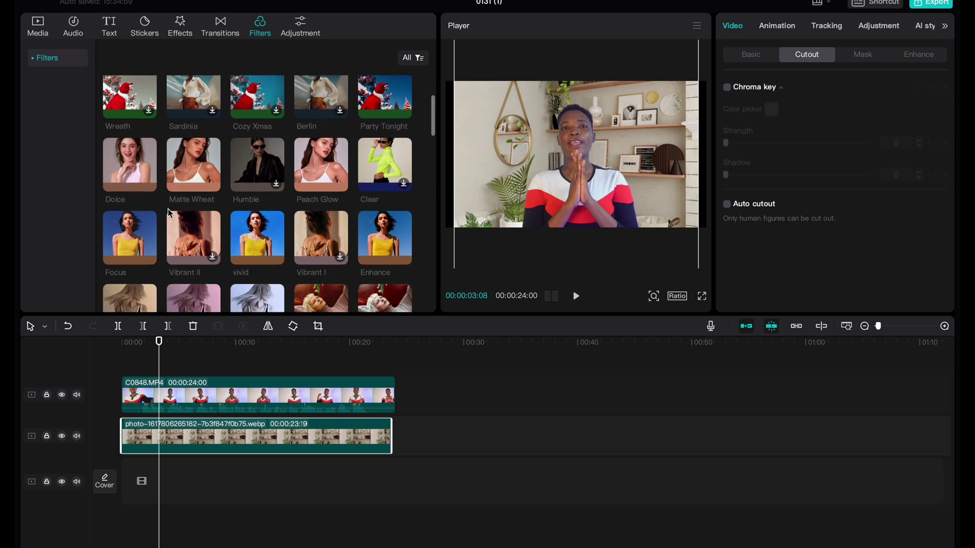
click(195, 165)
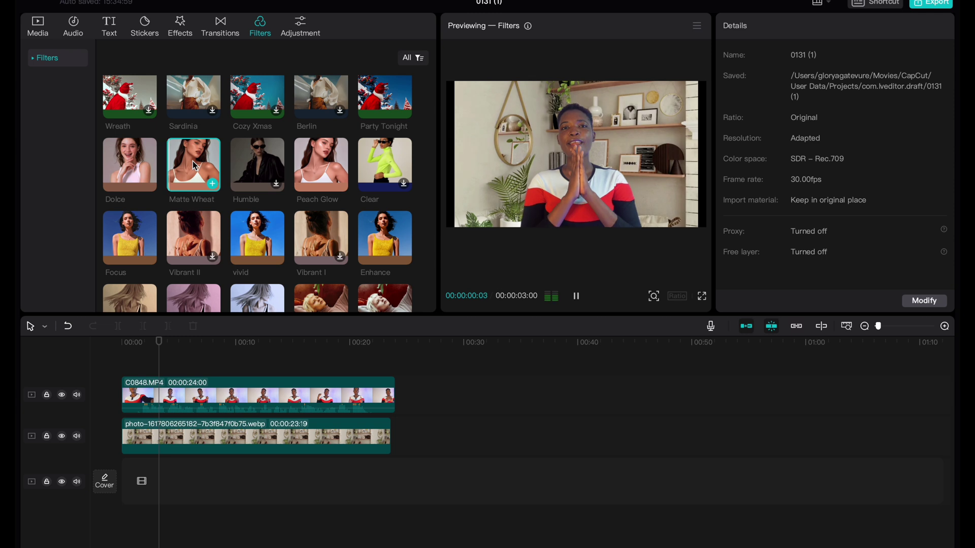
click(120, 169)
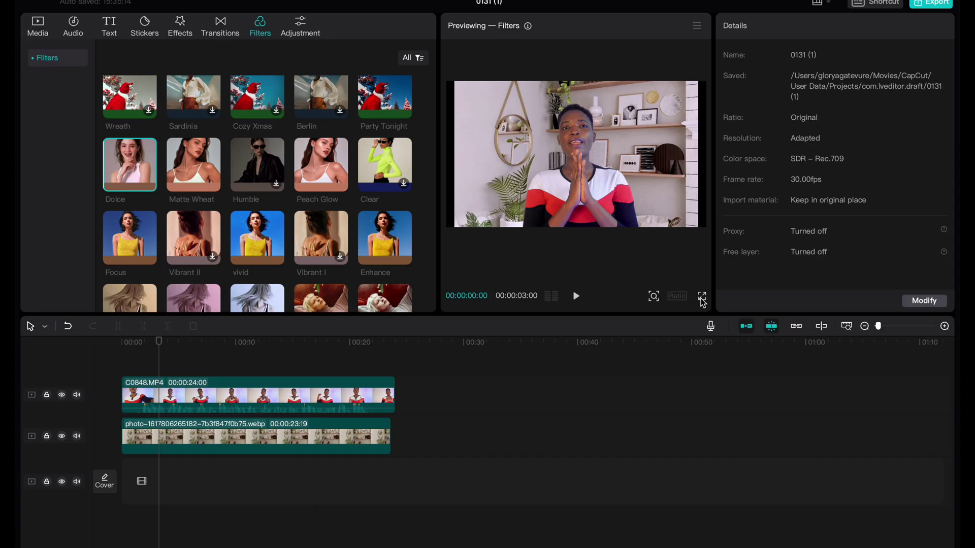
click(128, 251)
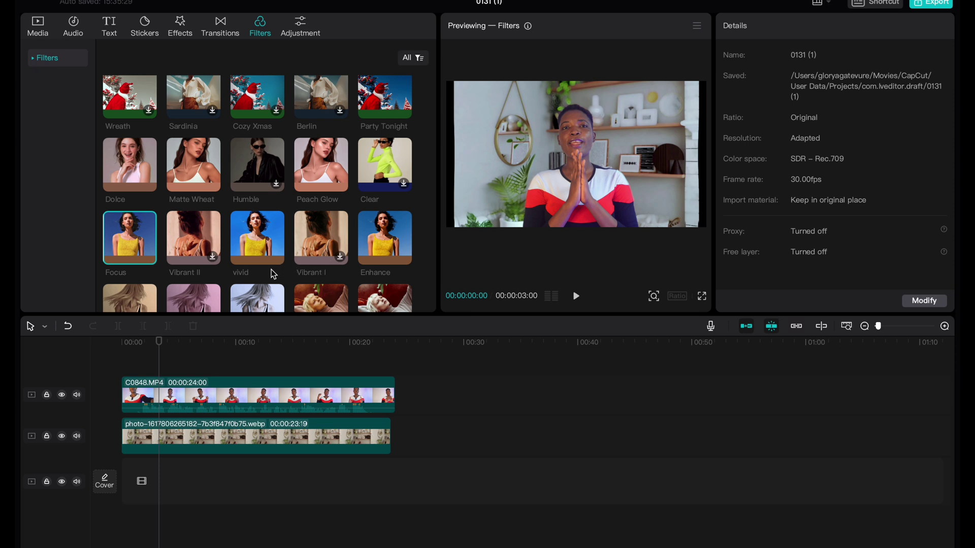
Lay the Focus filter across all 24 seconds and extend the shelf photo to end at 00:24.
click(141, 254)
drag(141, 254, 394, 383)
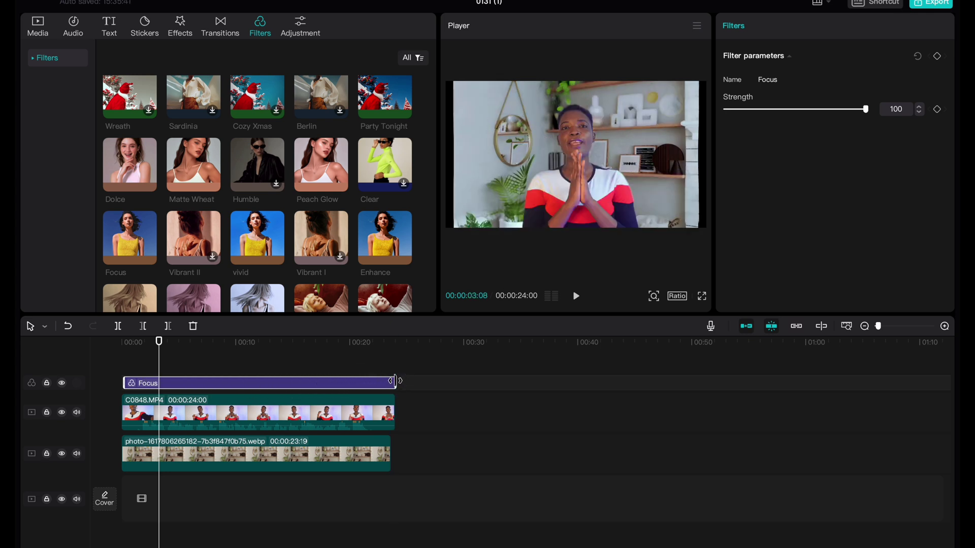
click(369, 457)
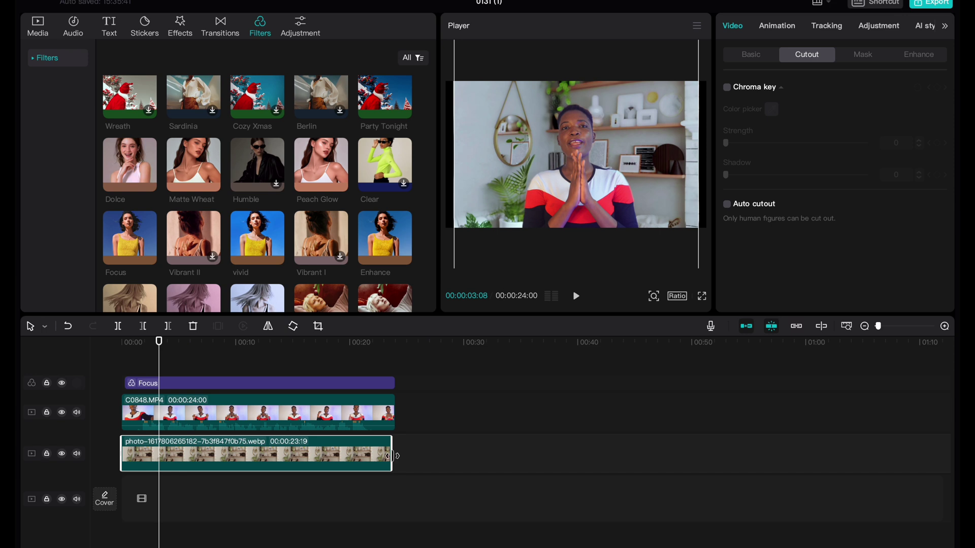
drag(393, 456, 391, 457)
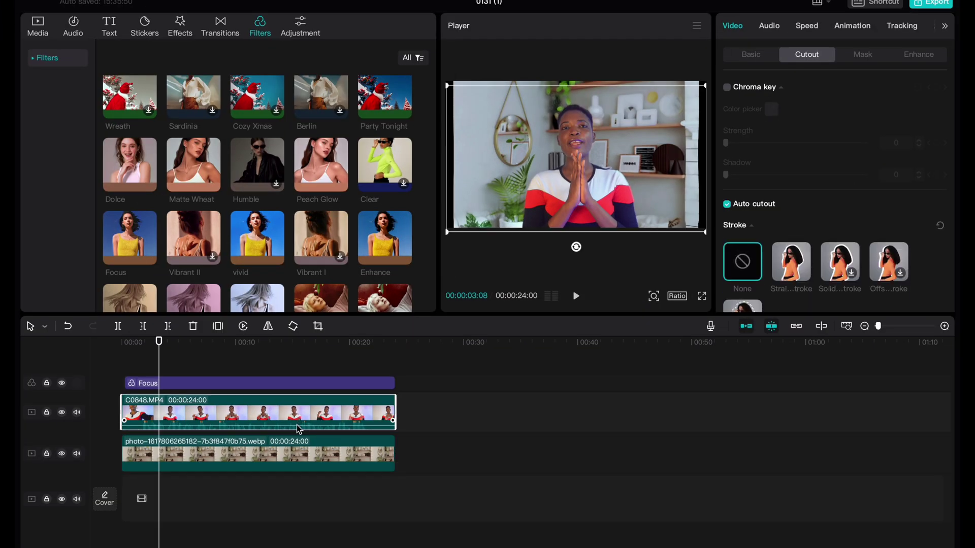
Merge the shelf-room photo and presenter clip into Compound clip1, then rewind the playhead to the start.
click(292, 457)
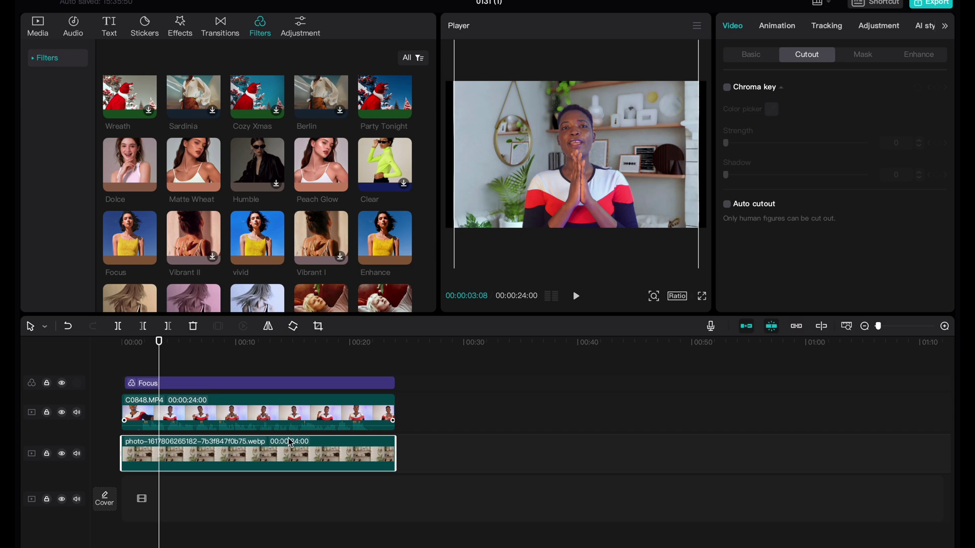
click(282, 422)
right_click(282, 423)
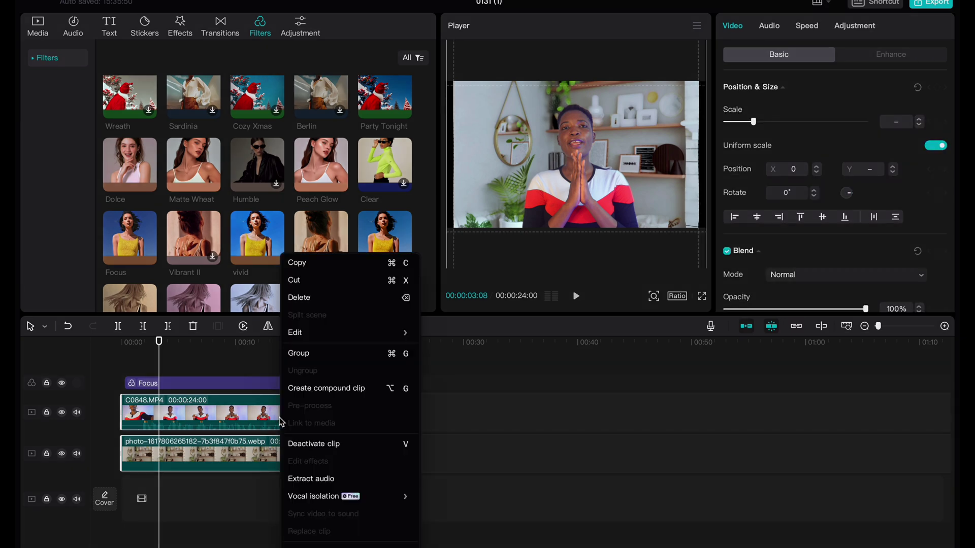
click(362, 392)
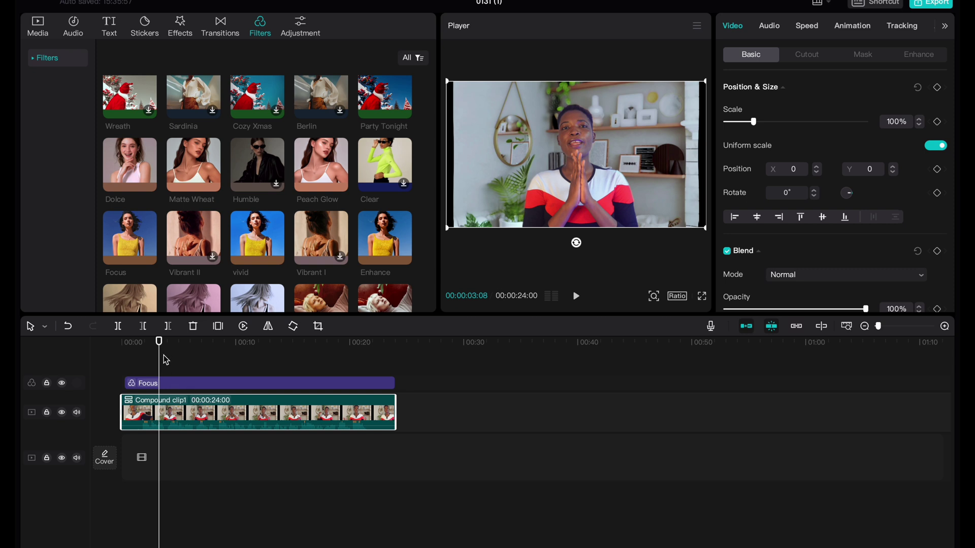
drag(160, 369, 122, 366)
Move the playhead to about two seconds and select the Focus filter to show its strength of 100.
click(143, 383)
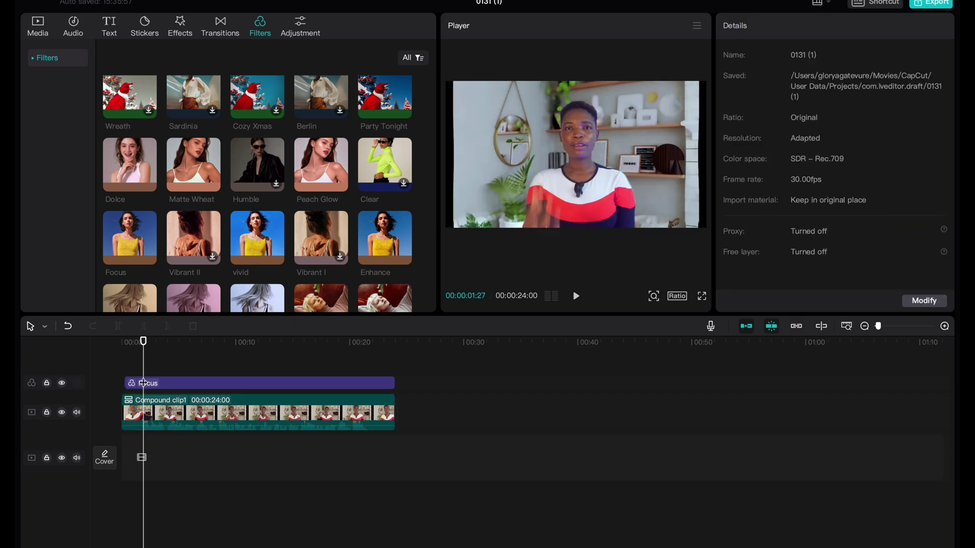
click(173, 383)
click(124, 382)
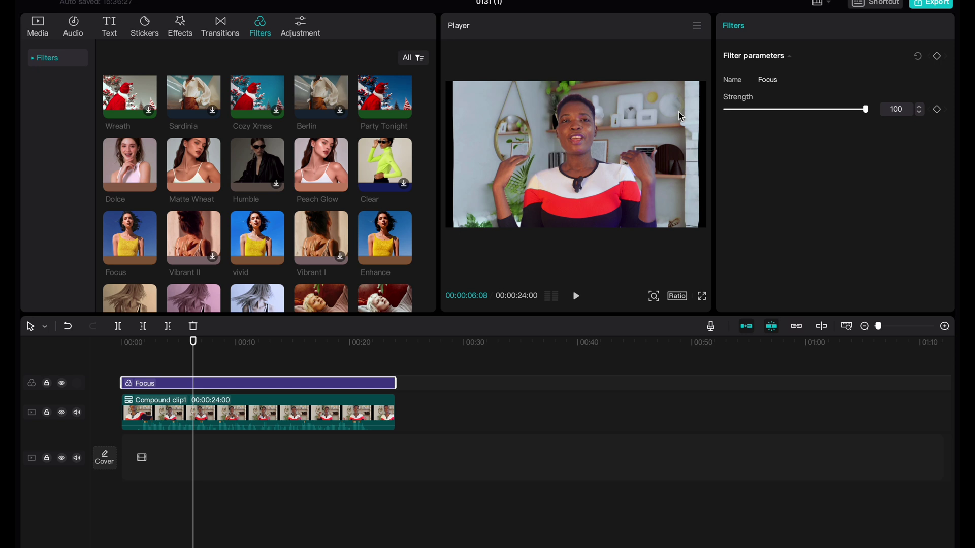
Go to Media's AI generated section and browse the history of past image generations.
click(39, 37)
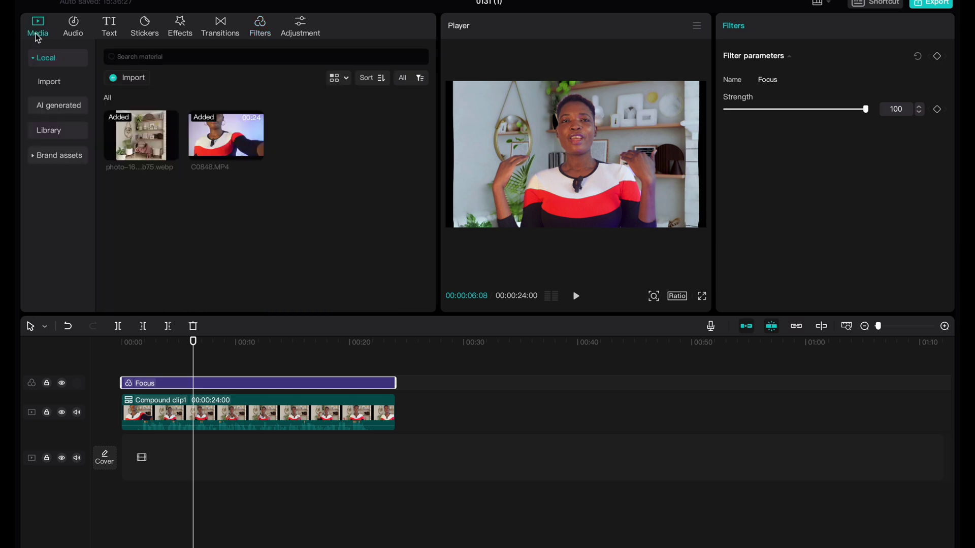
click(58, 111)
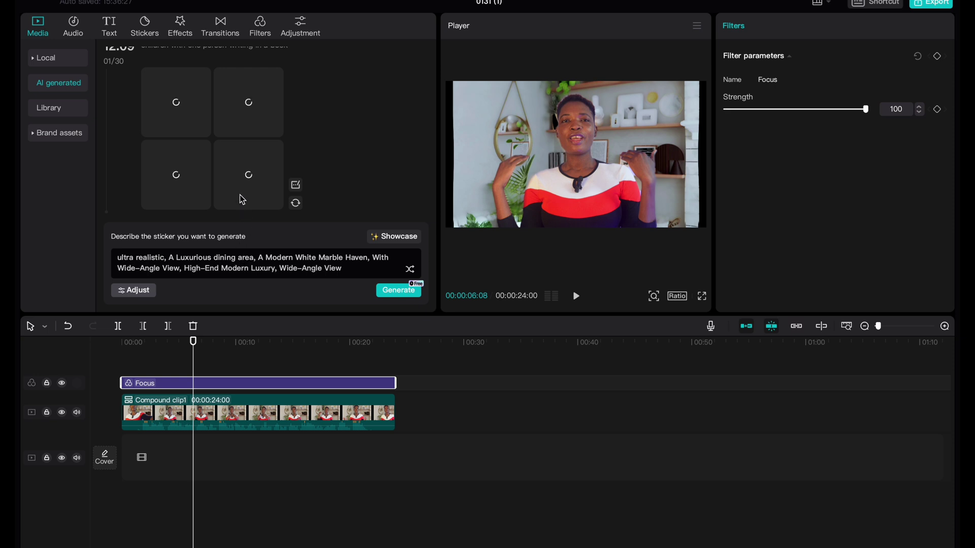
scroll(250, 164, down, 5)
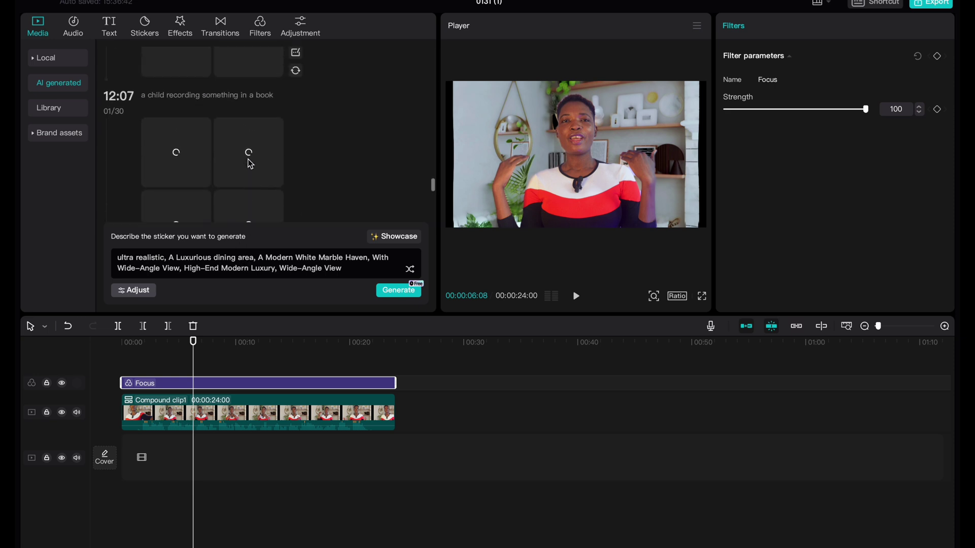
scroll(250, 164, up, 1)
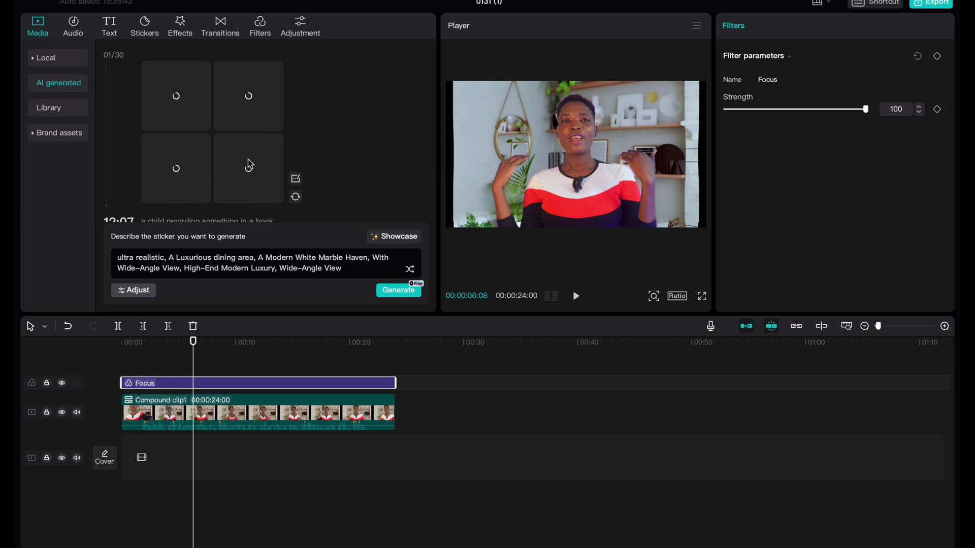
scroll(249, 164, down, 10)
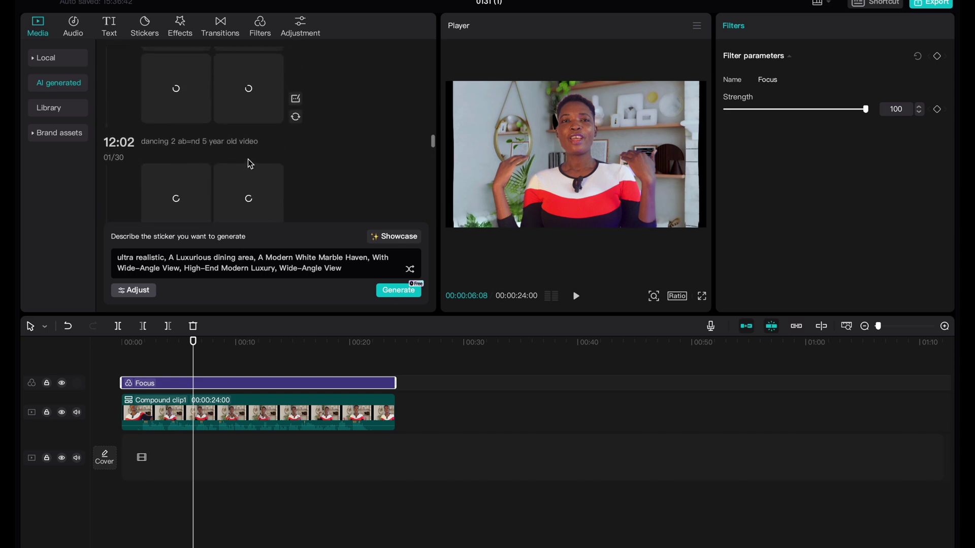
scroll(248, 163, up, 1)
scroll(248, 163, down, 3)
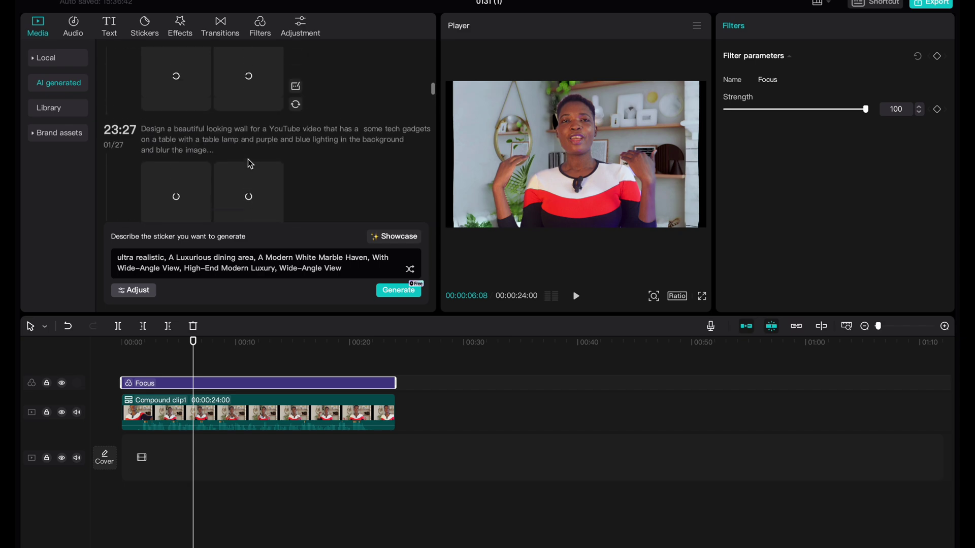
scroll(248, 163, up, 1)
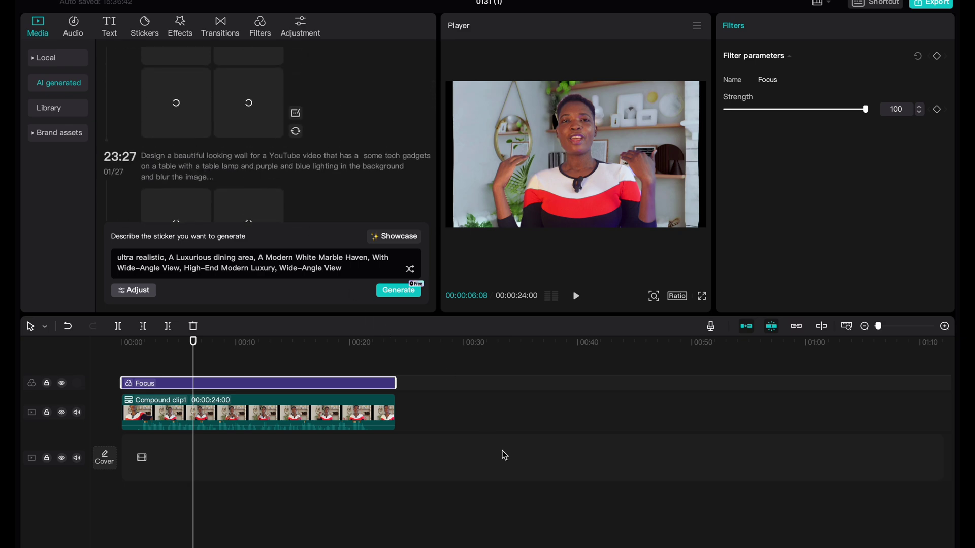